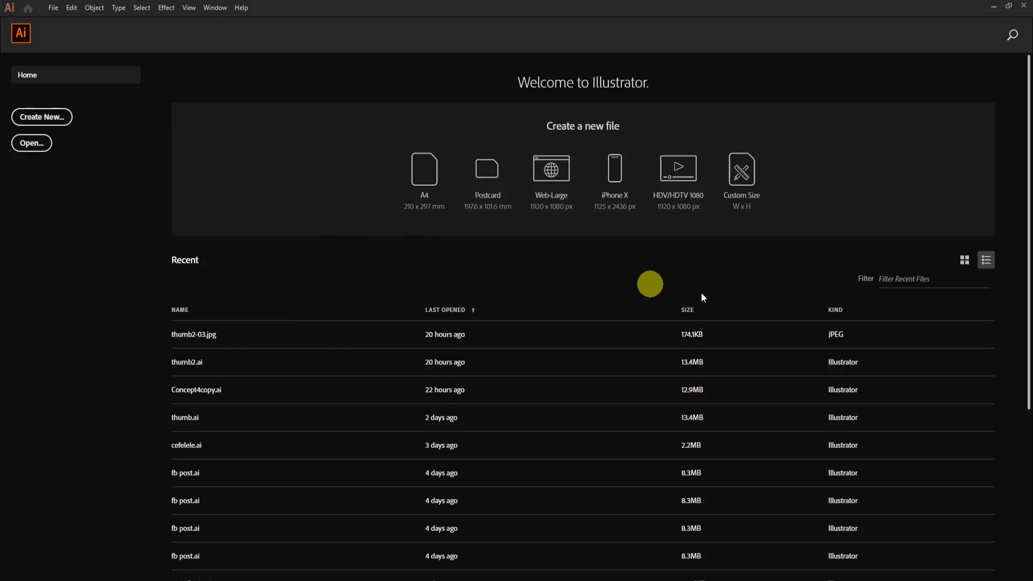
- Create a new CMYK document with a portrait artboard, close the Overlord panel and collapse the Layers panel
click(921, 271)
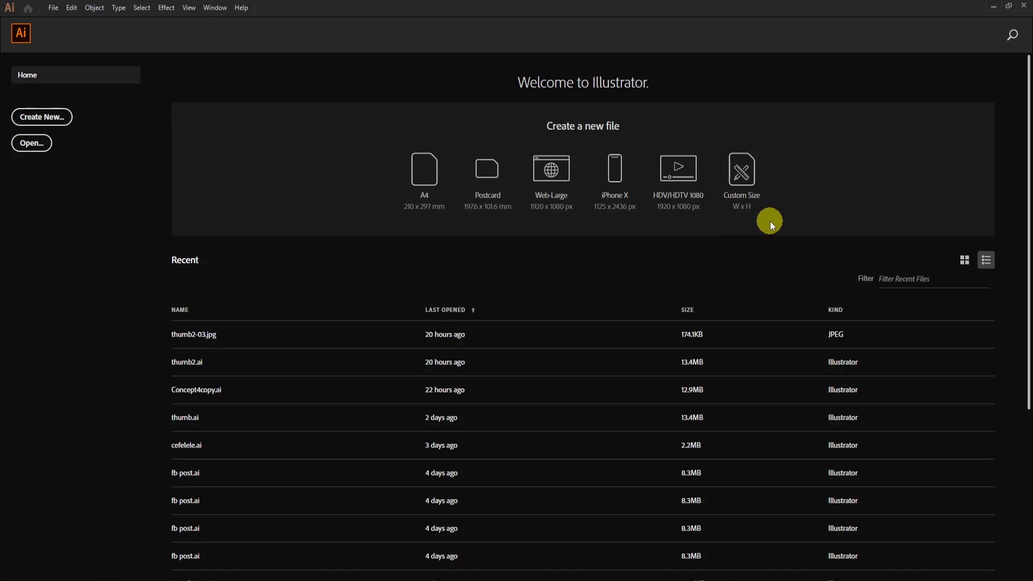
key(ctrl+n)
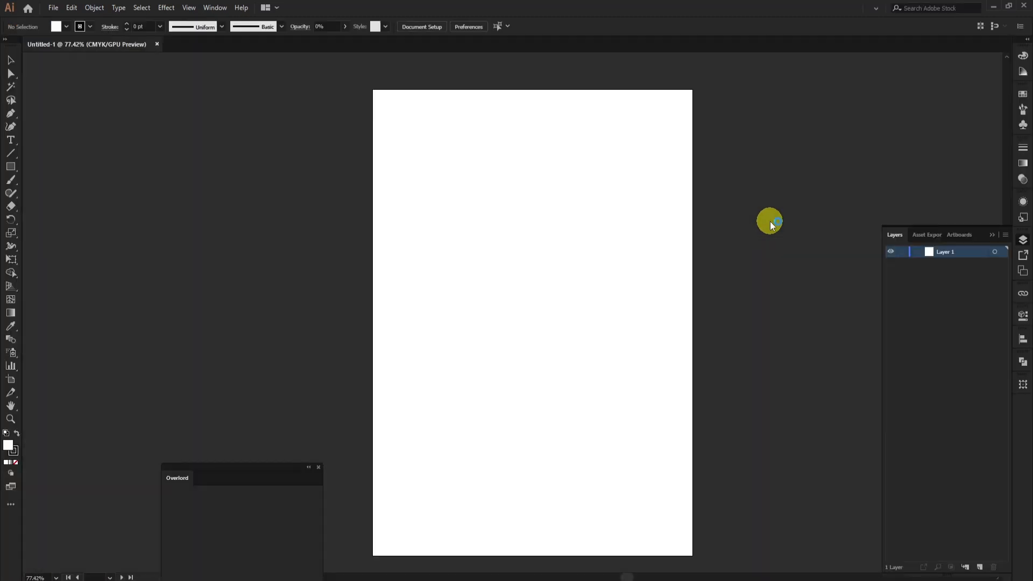
click(318, 467)
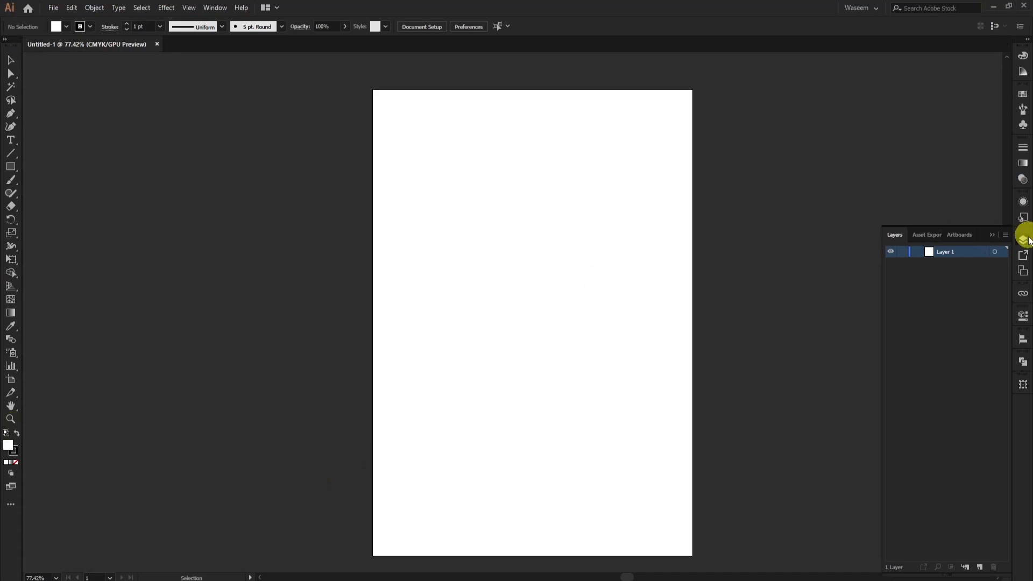
click(993, 234)
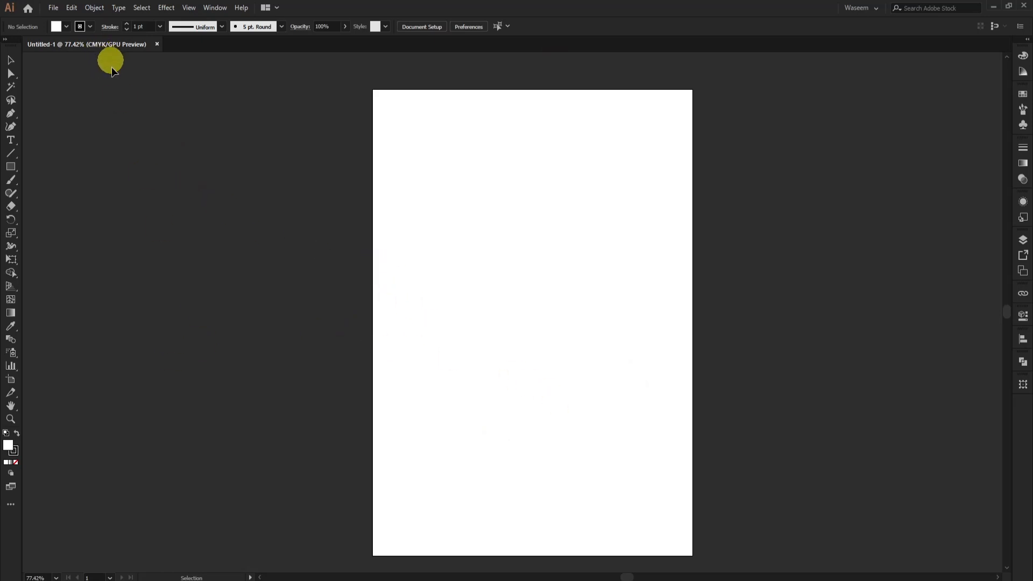
- Draw two overlapping rectangles on the artboard, the front one about 111 × 175 mm
key(m)
drag(419, 186, 561, 371)
drag(468, 149, 636, 424)
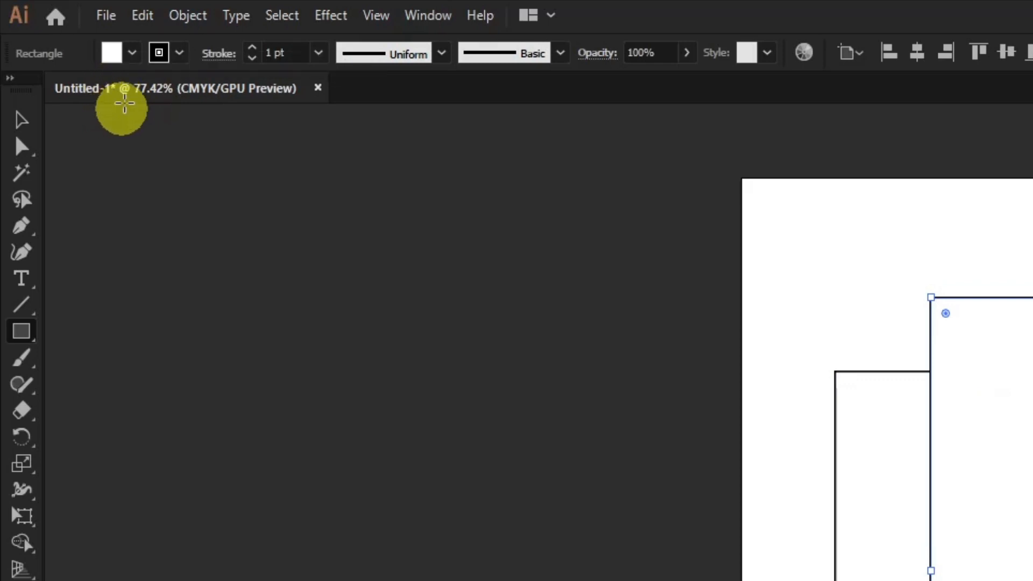
- Save the document to the Desktop as Untitled-1.ai in Illustrator CC format, keeping the default Illustrator options
key(alt)
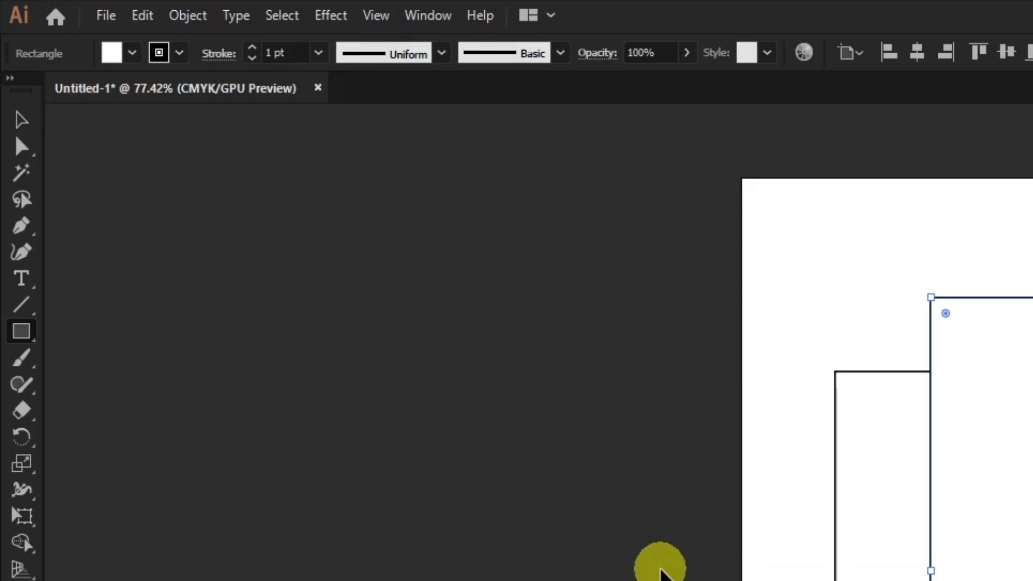
key(ctrl+shift+s)
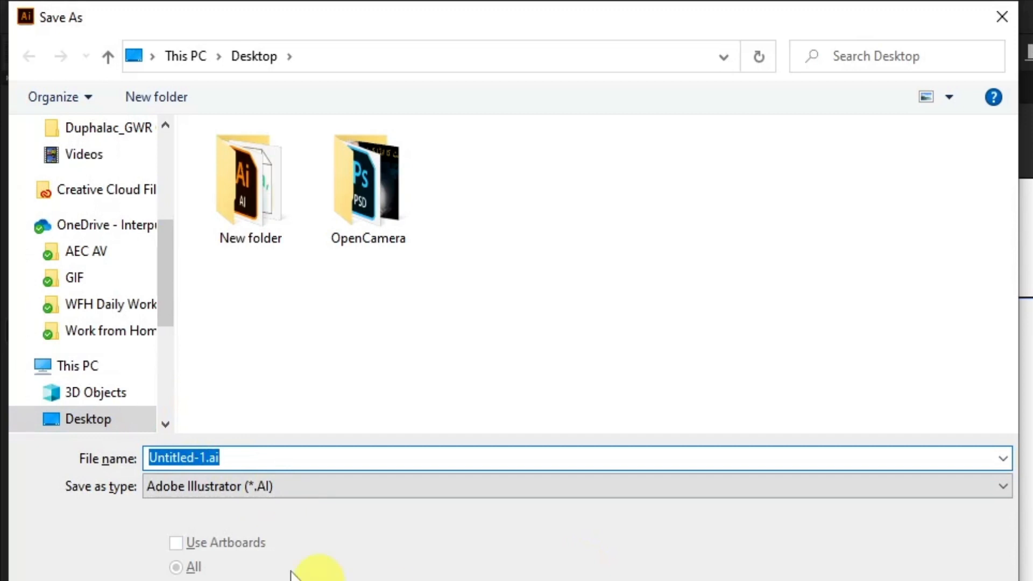
scroll(109, 299, up, 5)
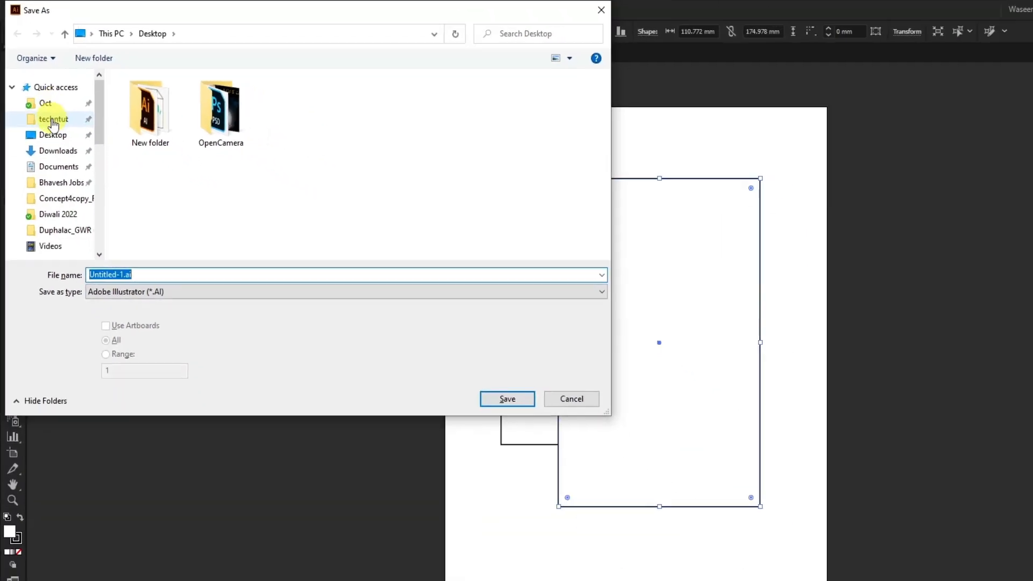
click(52, 134)
click(507, 400)
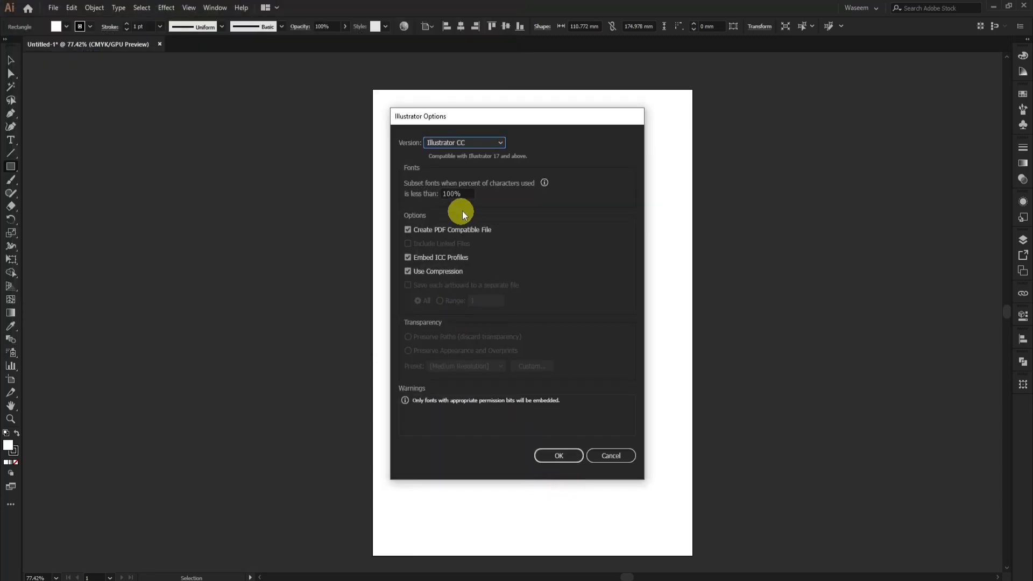
click(563, 455)
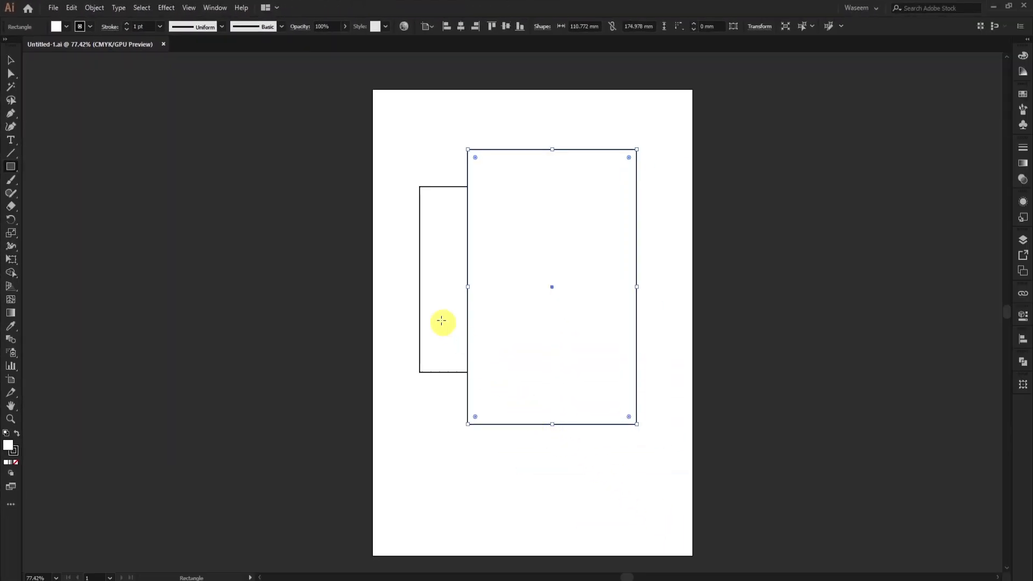
- Draw a third rectangle about 150 × 142 mm overlapping the lower part of the other two
drag(412, 274, 640, 498)
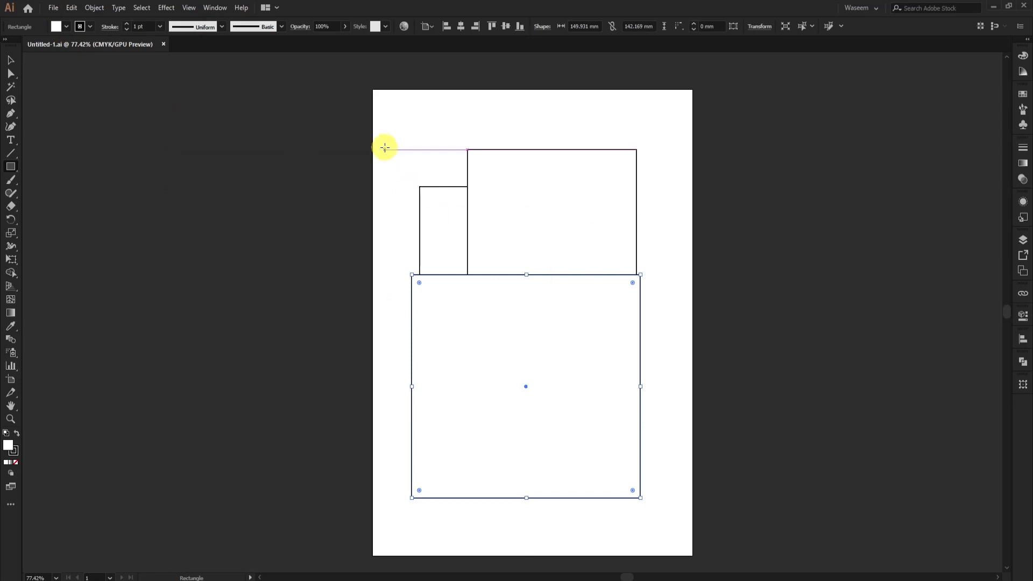
- Review the file formats available for Save As, and leave the dialog without saving
click(52, 7)
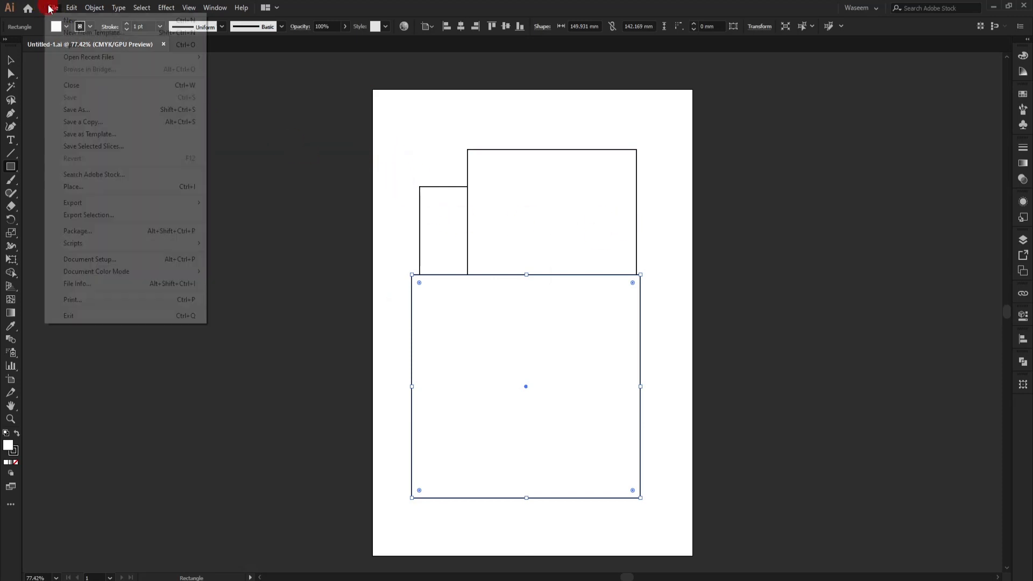
click(81, 109)
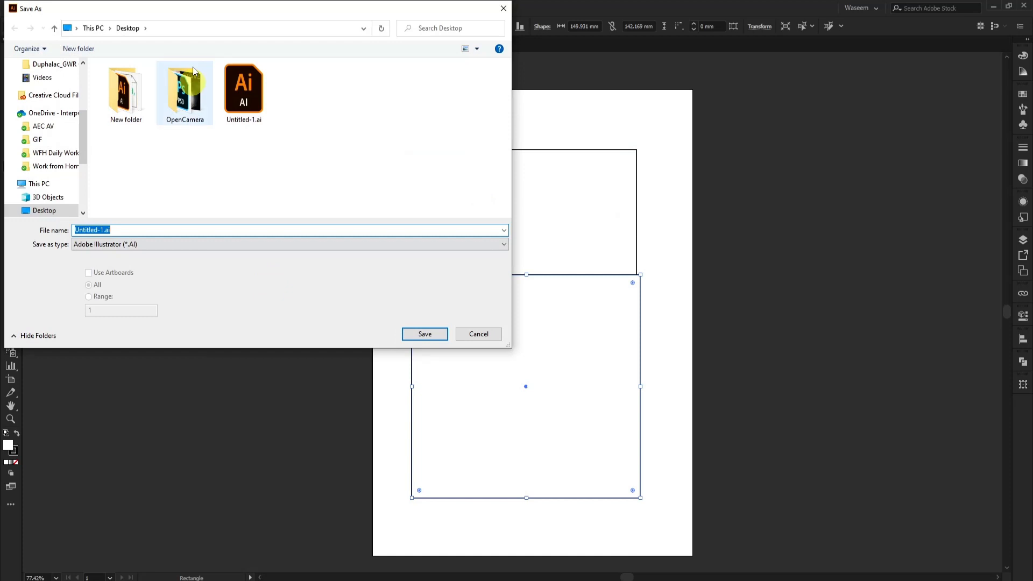
click(177, 245)
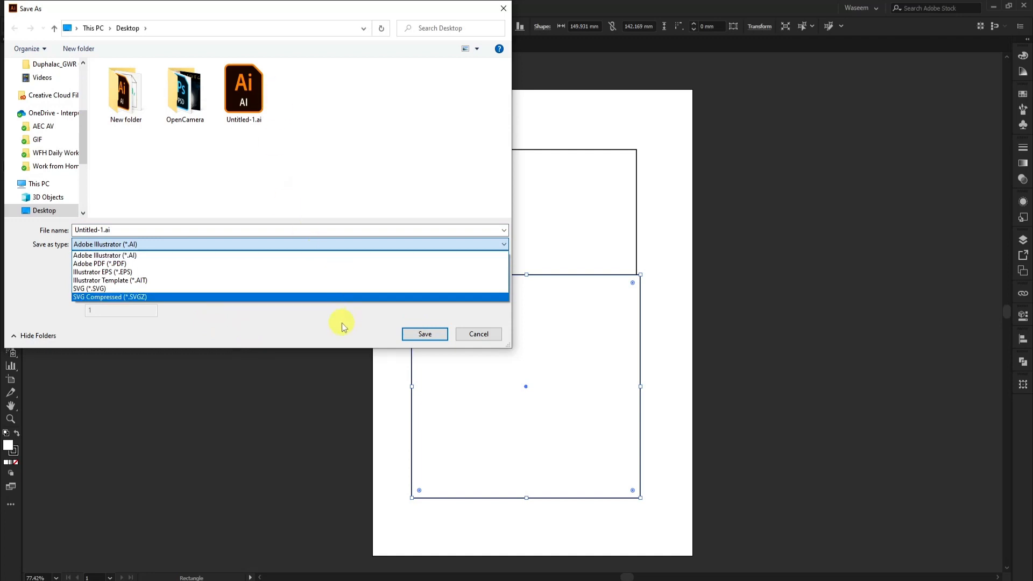
click(472, 335)
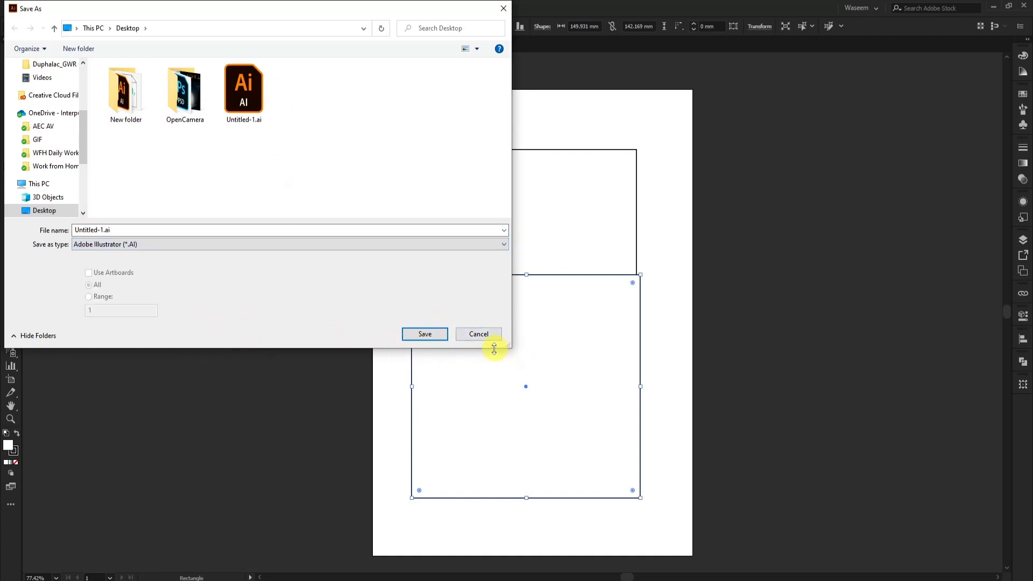
click(487, 338)
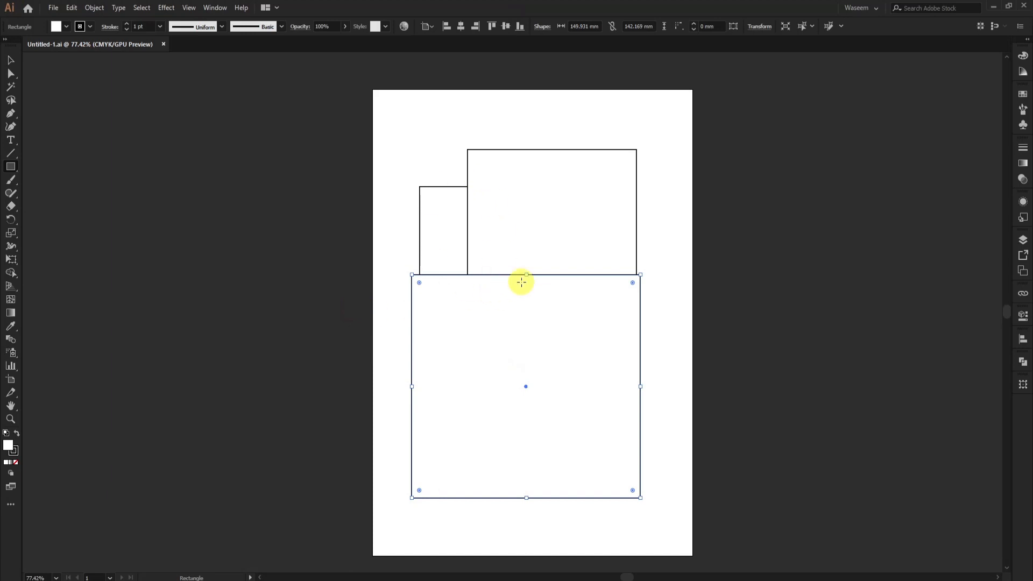
- Delete the large front rectangle that covers the lower part of the other two
key(v)
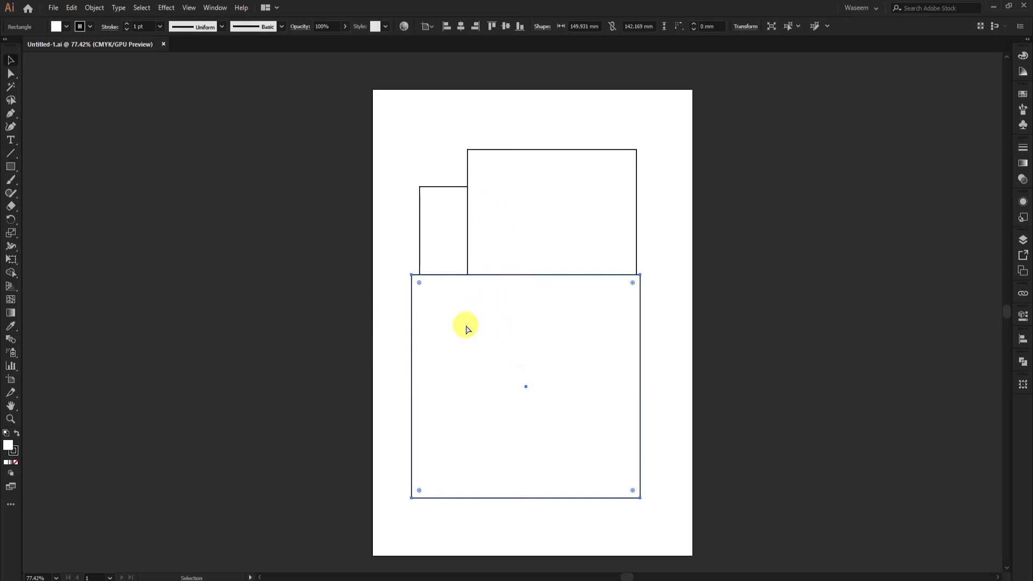
click(664, 371)
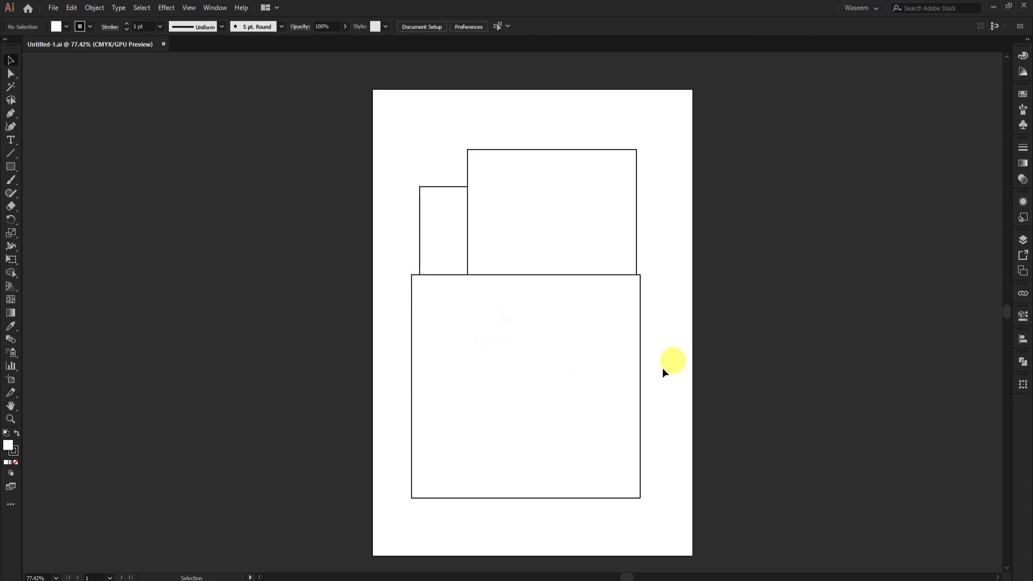
click(584, 398)
key(Delete)
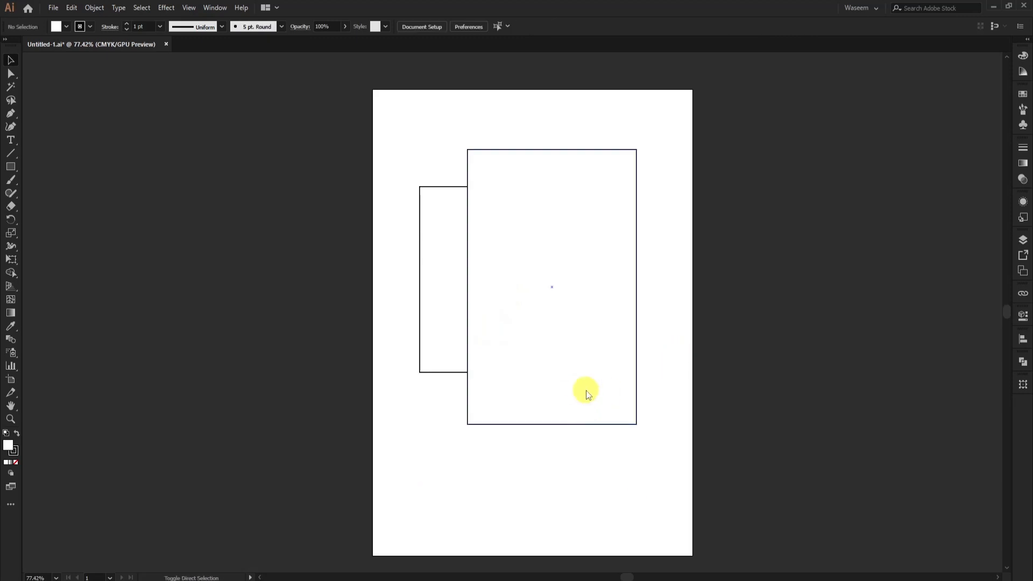
- Save the document to the Desktop under the new name Untitled-2.ai with the default Illustrator options
key(ctrl+s)
click(103, 229)
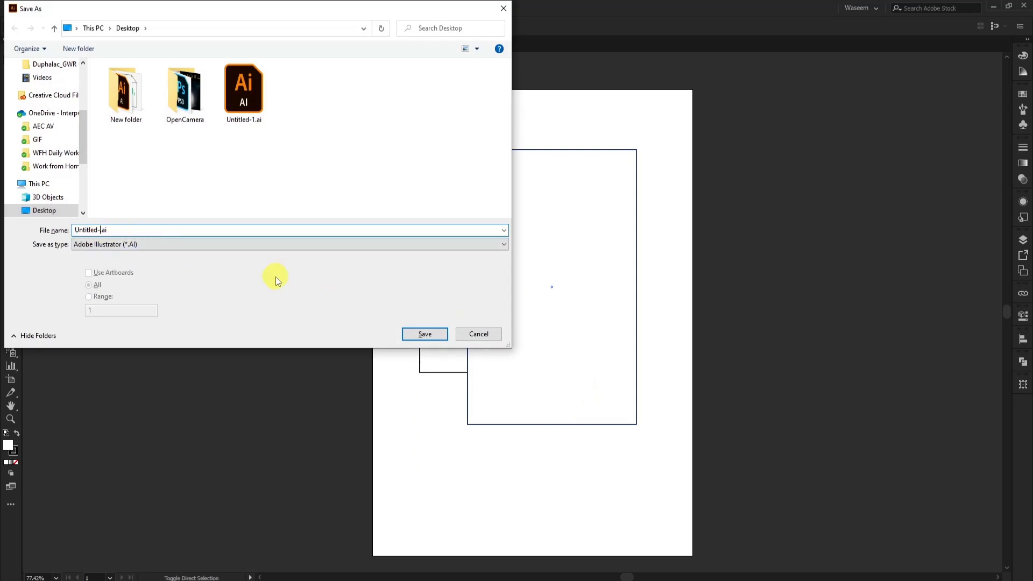
key(Return)
key(Return)
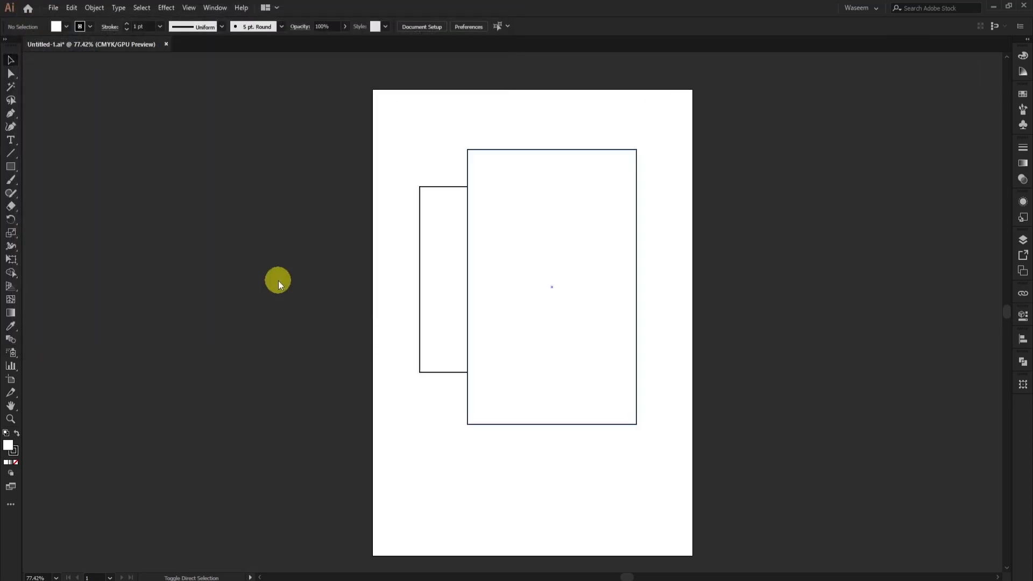
- Create a document from the CD Cases.ait template in Blank Templates, look over its layout and close it
click(53, 7)
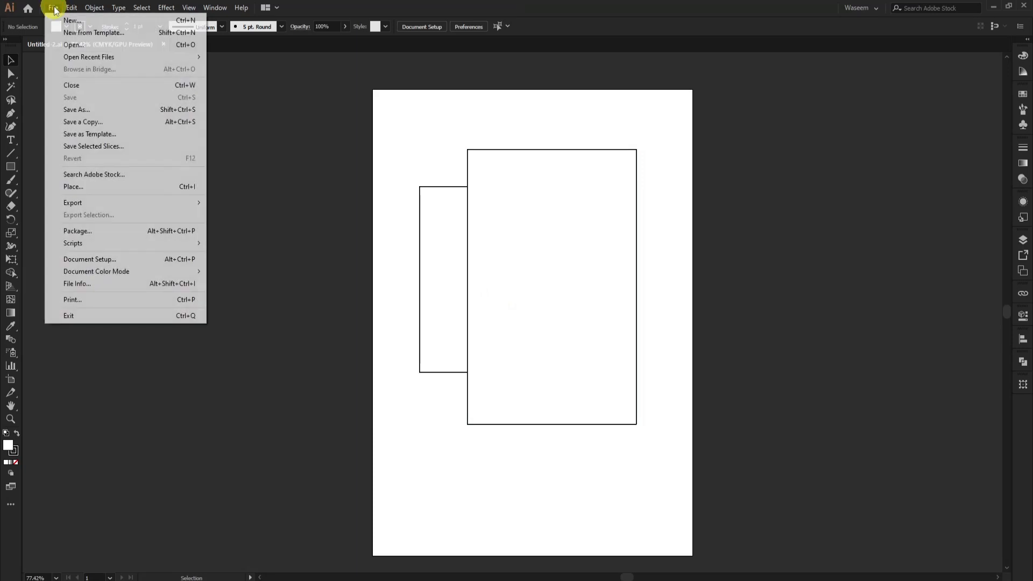
click(126, 33)
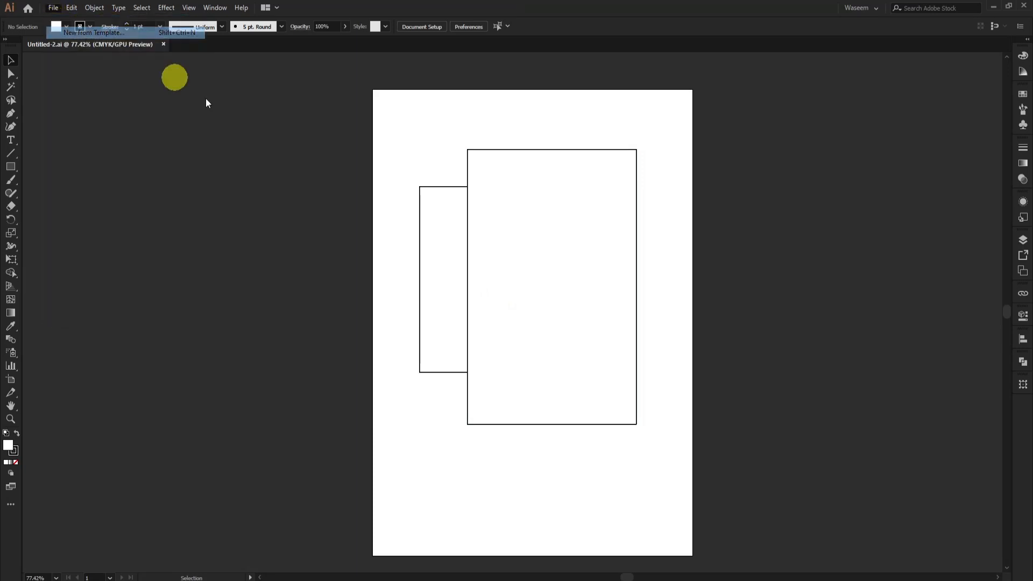
double_click(134, 82)
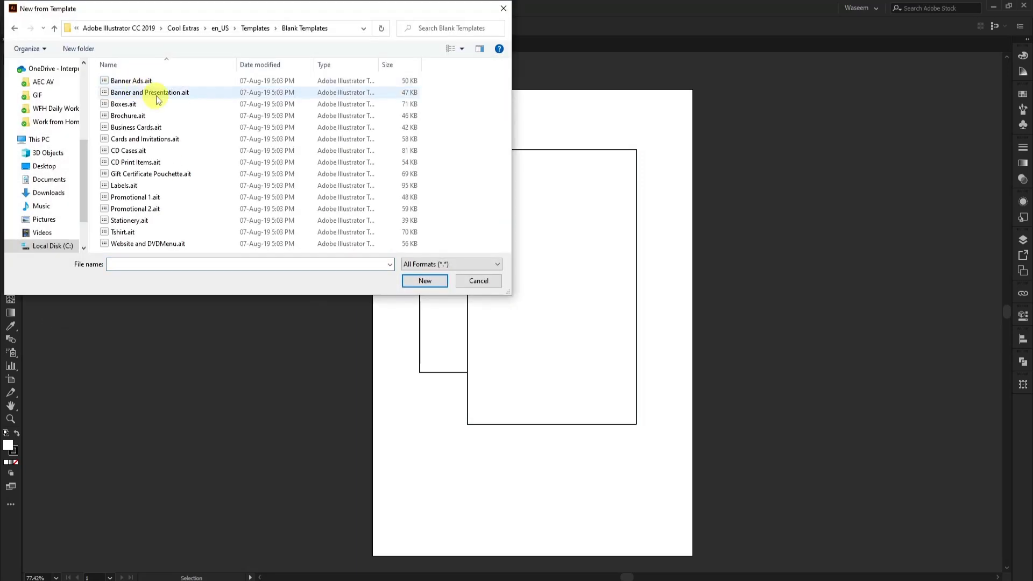
double_click(121, 152)
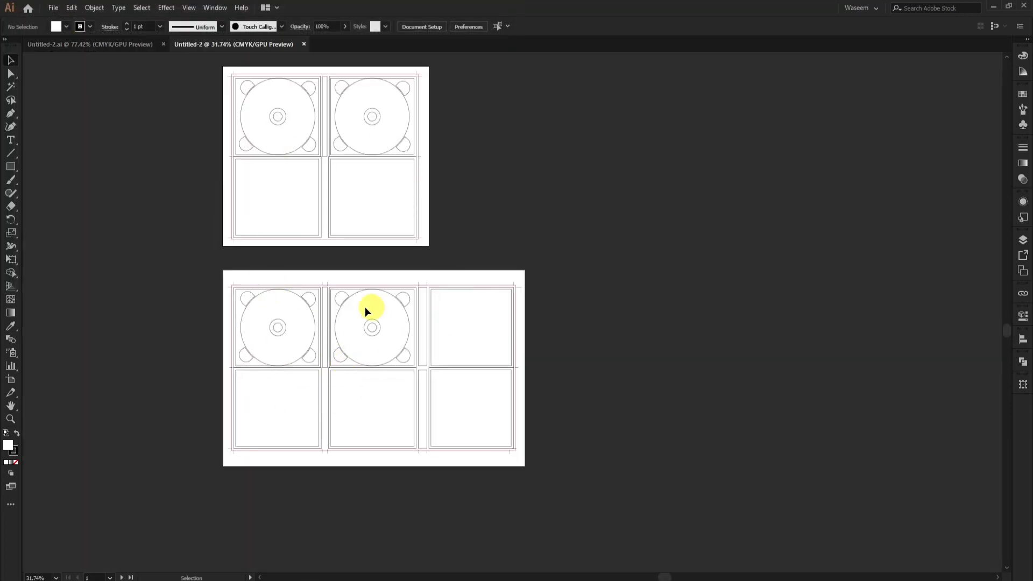
click(305, 44)
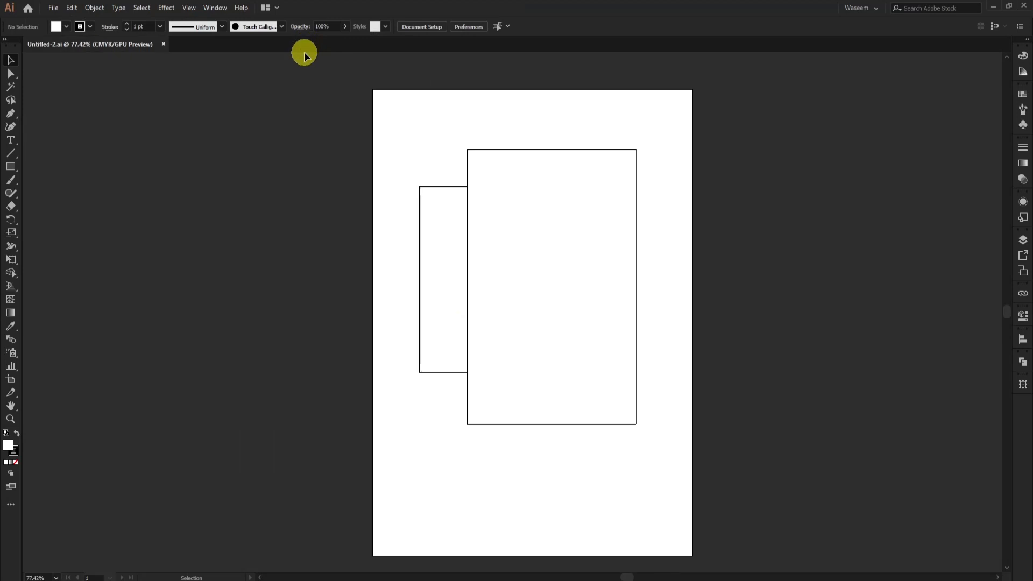
- Select both rectangles and view the Save a Copy dialog for the document, leaving it without saving
click(54, 8)
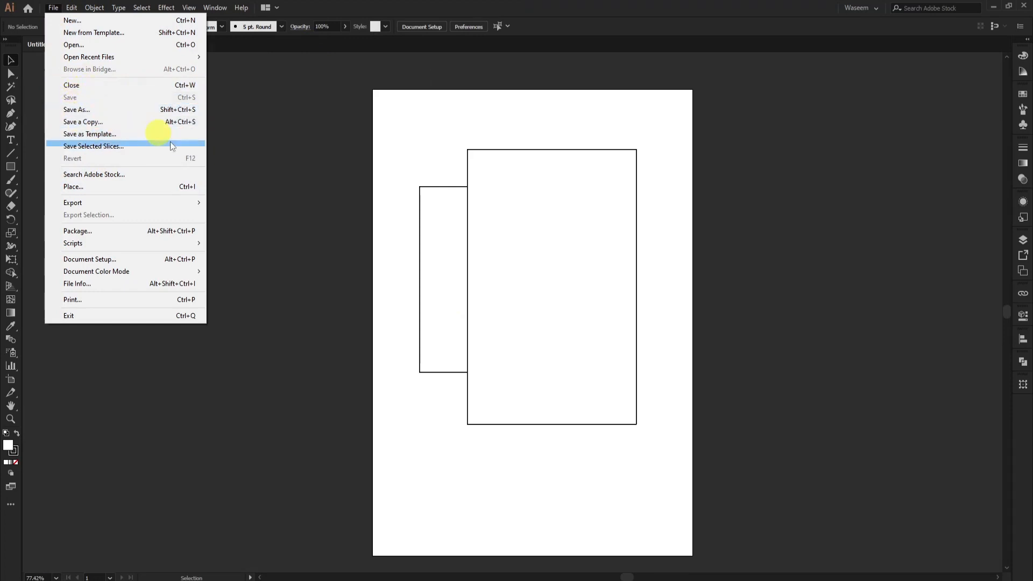
click(347, 234)
drag(378, 111, 657, 341)
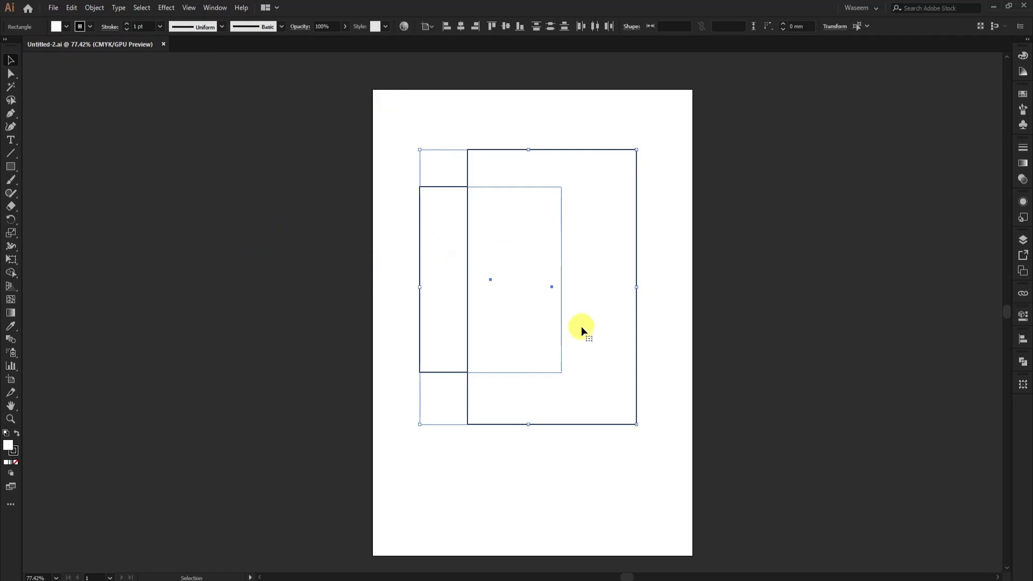
click(54, 7)
click(96, 123)
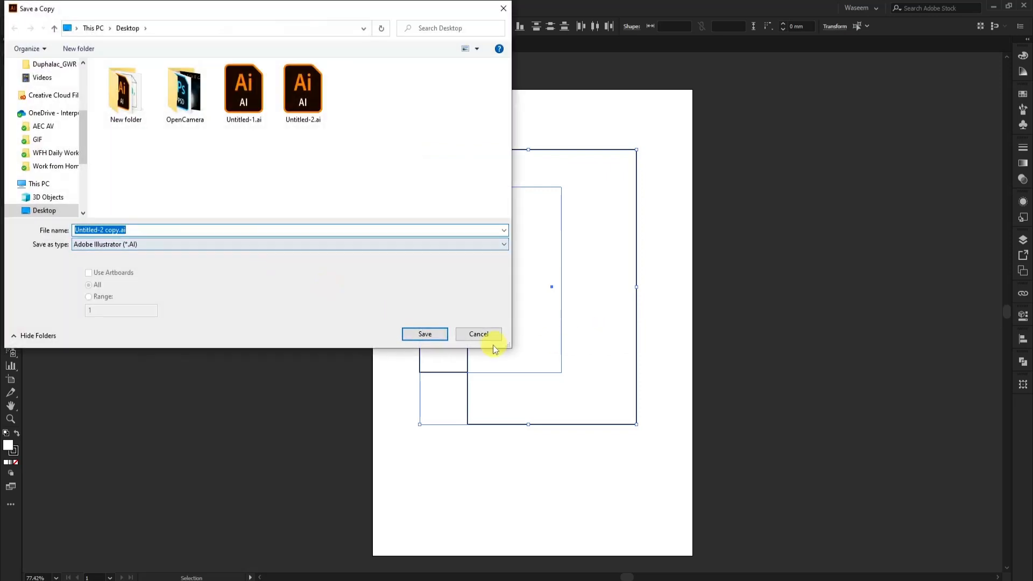
click(484, 334)
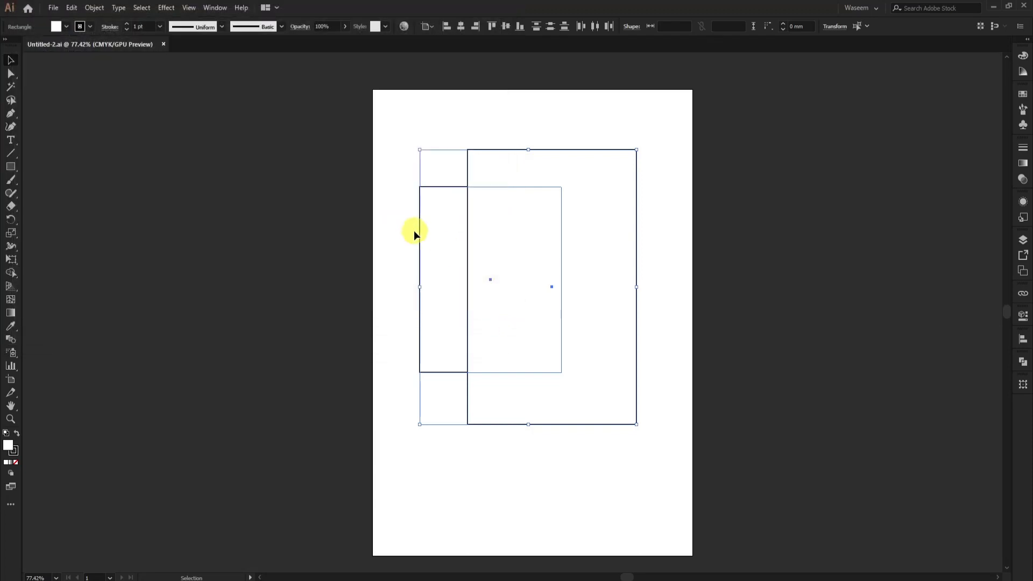